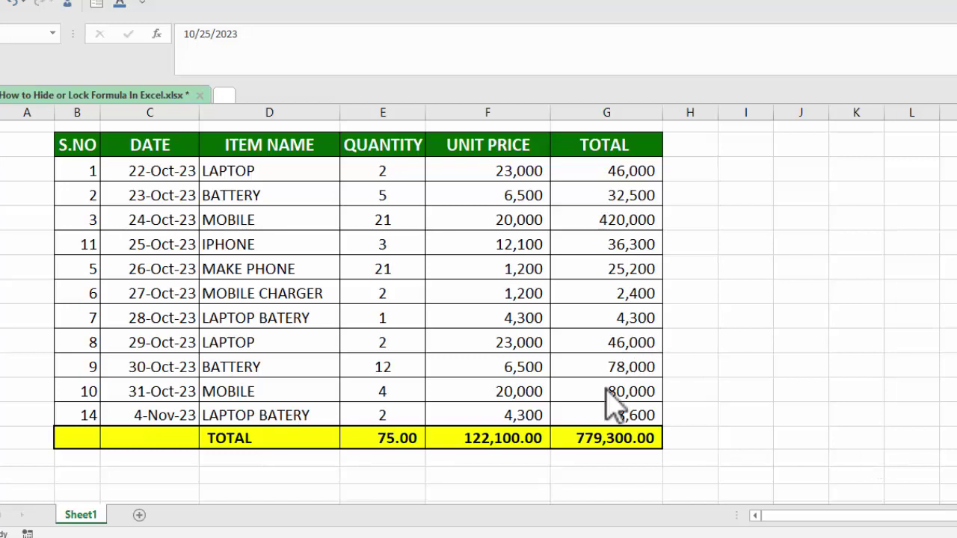
Try editing the grand, TOTAL, UNIT PRICE and QUANTITY totals, dismissing each protected-sheet warning
left_click(614, 170)
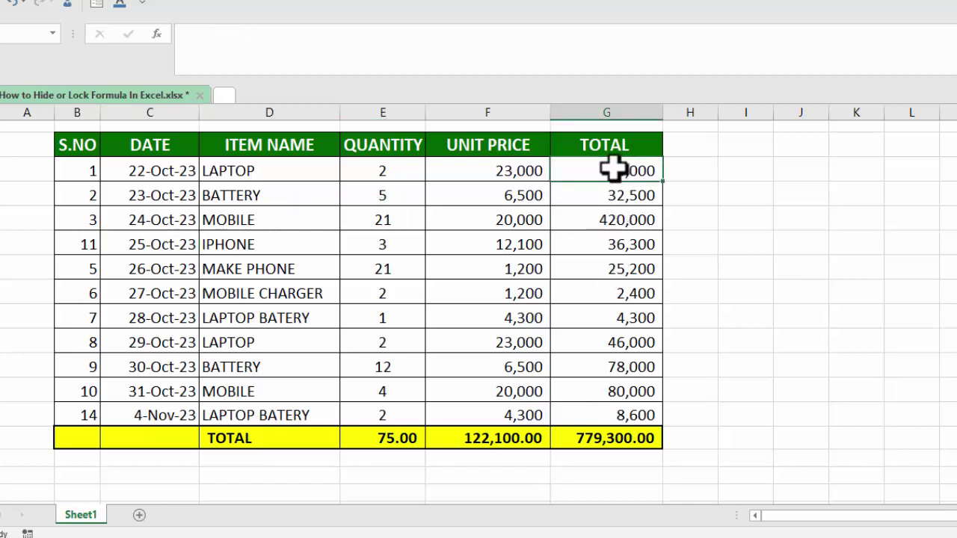
mouse_move(613, 170)
left_mouse_down()
mouse_move(618, 431)
mouse_move(407, 435)
left_mouse_up()
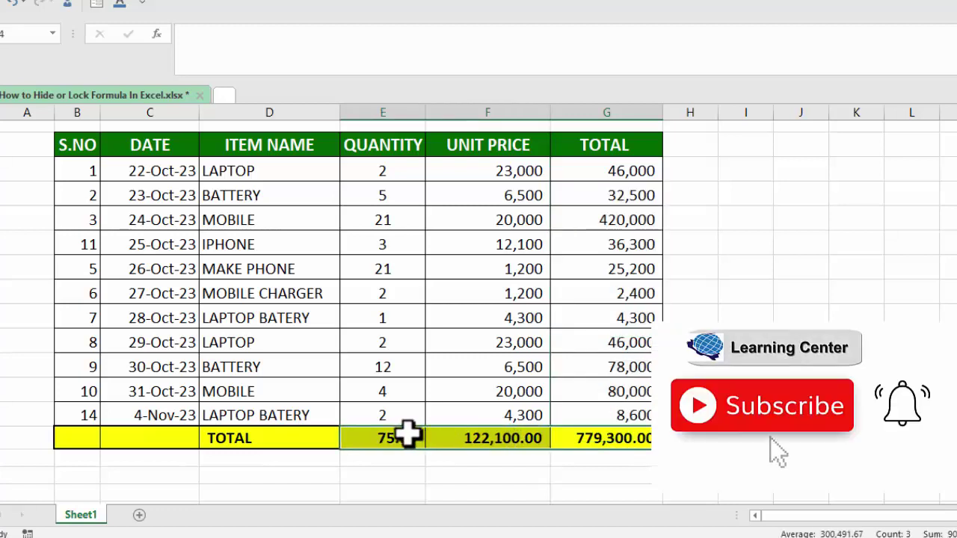
double_click(589, 438)
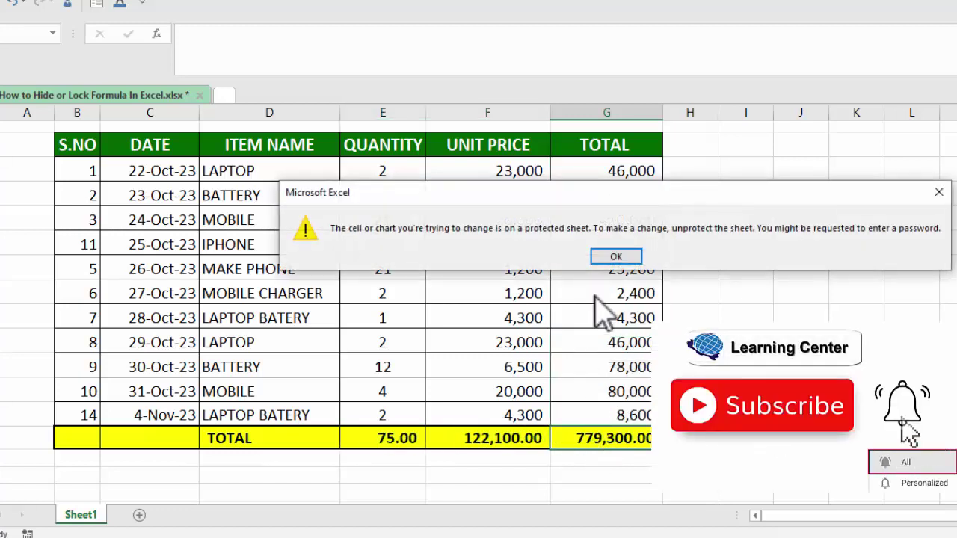
left_click(615, 258)
left_click(591, 221)
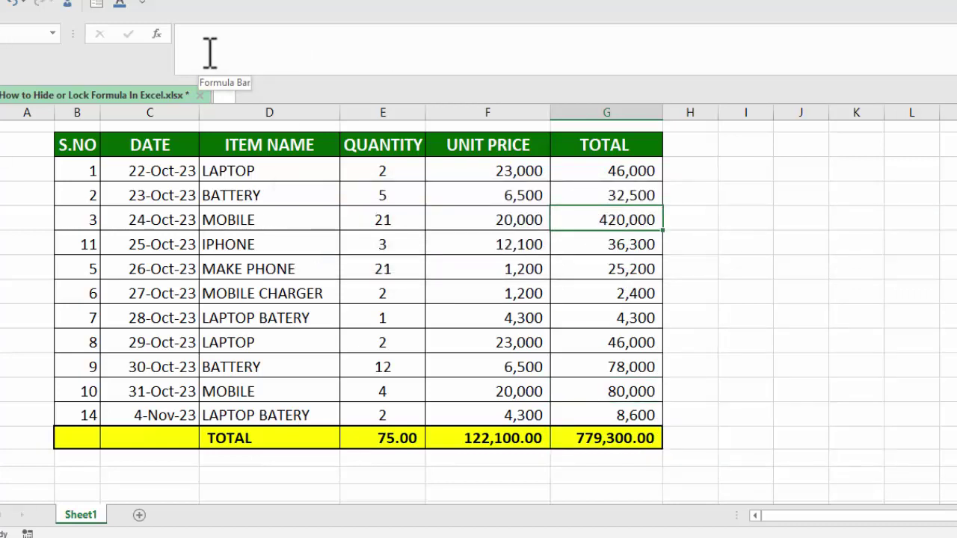
double_click(609, 243)
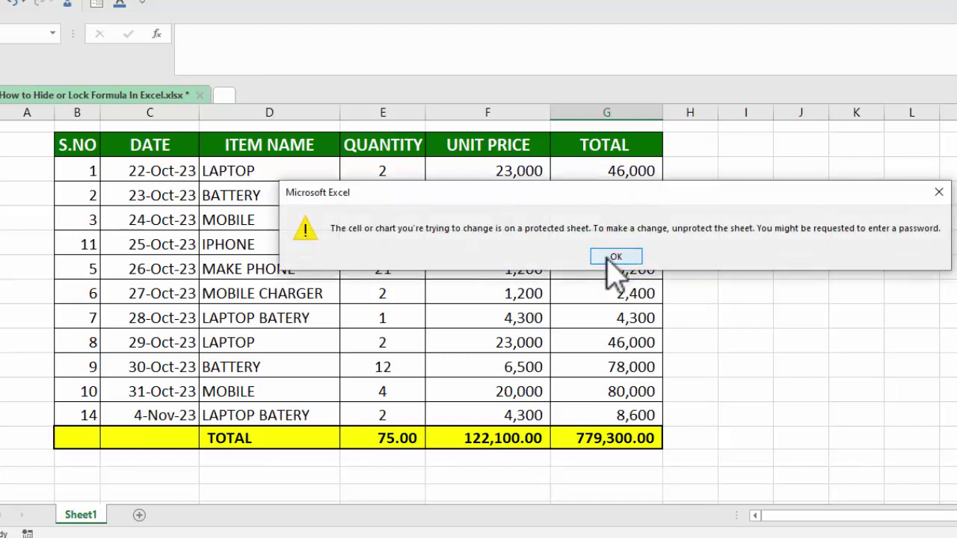
left_click(615, 257)
double_click(506, 438)
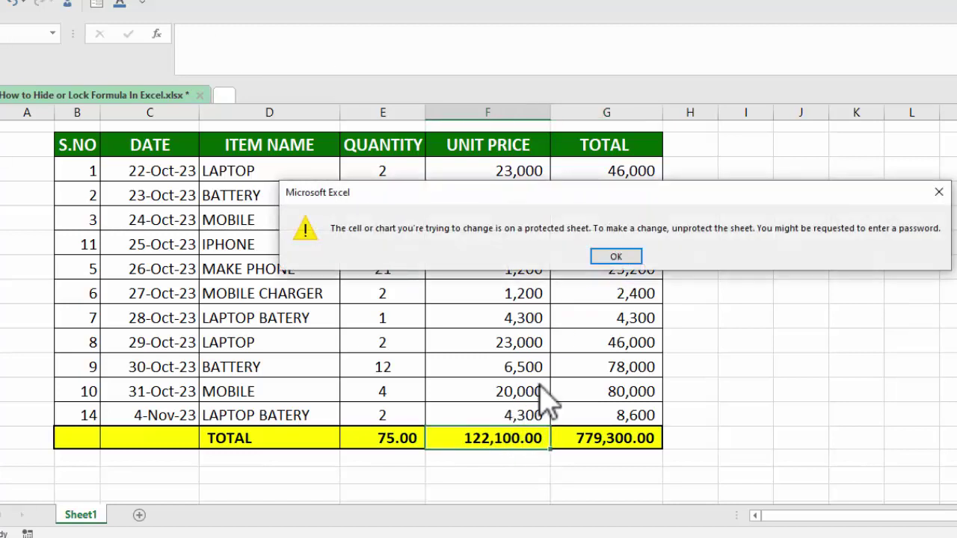
left_click(613, 257)
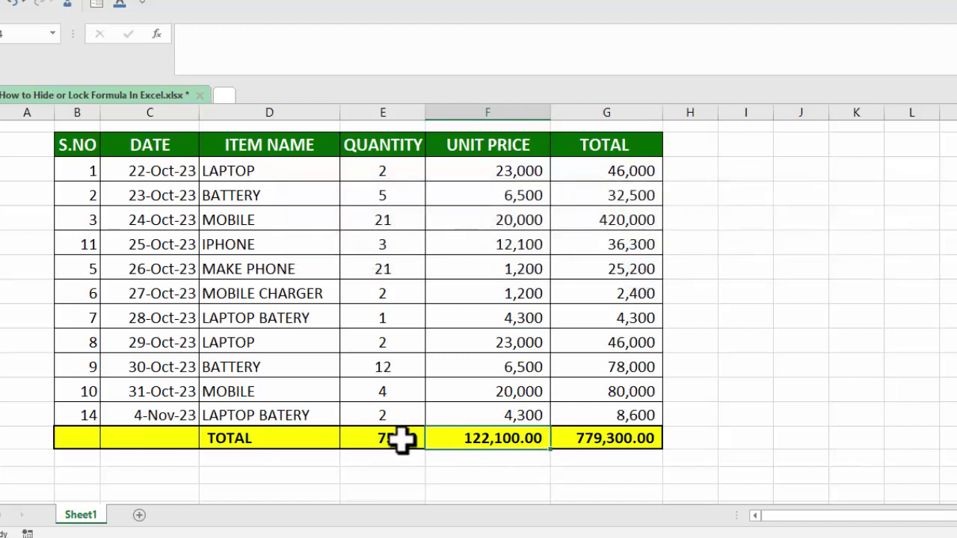
double_click(402, 441)
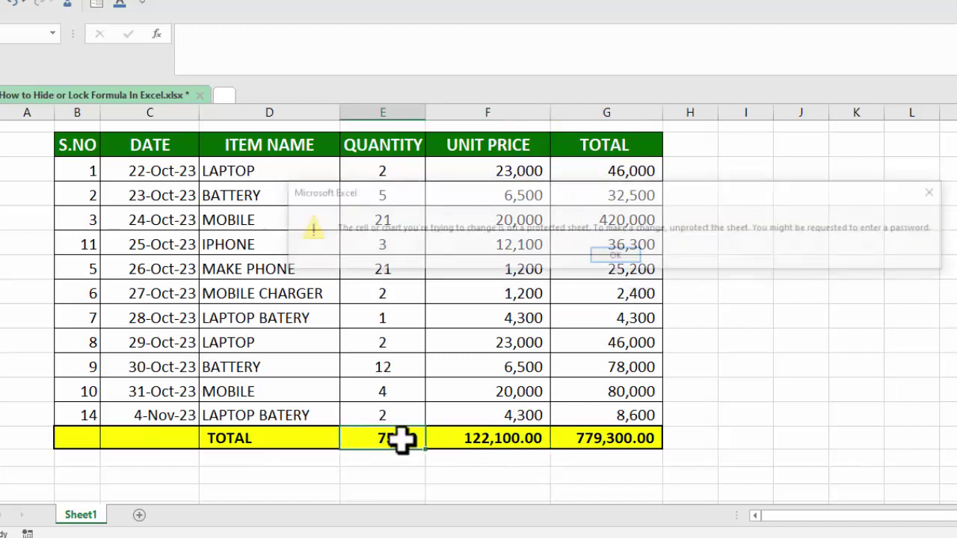
left_click(615, 257)
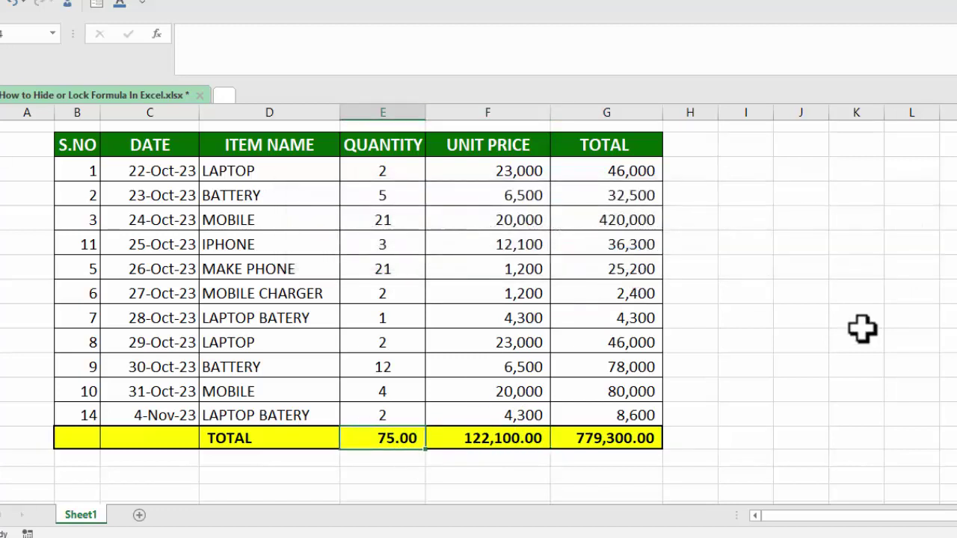
Enter quantities 8 for BATTERY, 12 for the last LAPTOP BATERY and 13 for the last MOBILE
left_click(374, 210)
left_click(371, 197)
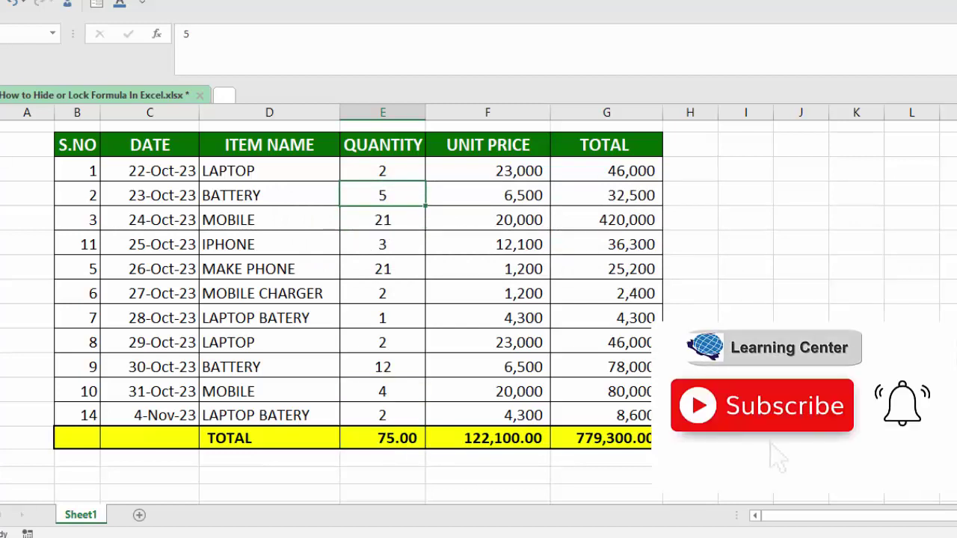
type("8")
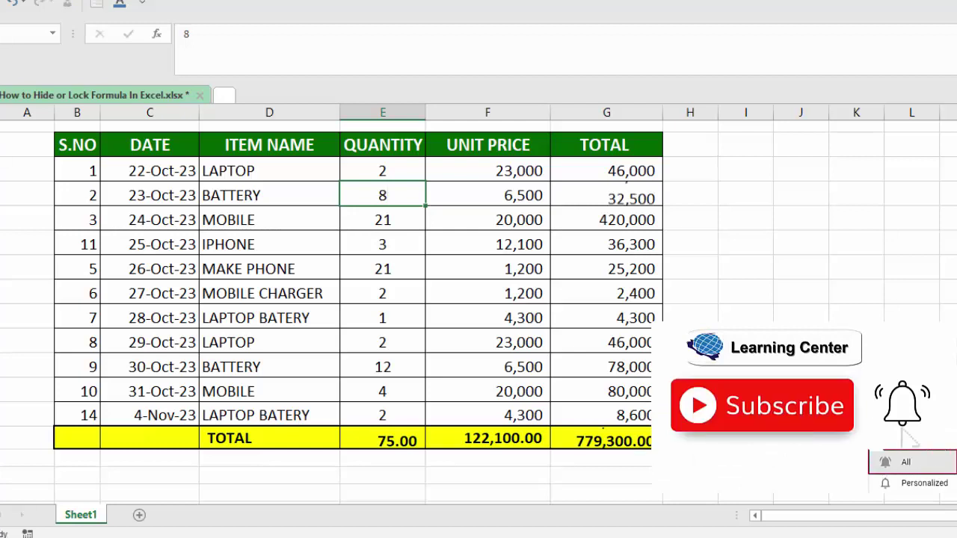
key("Tab")
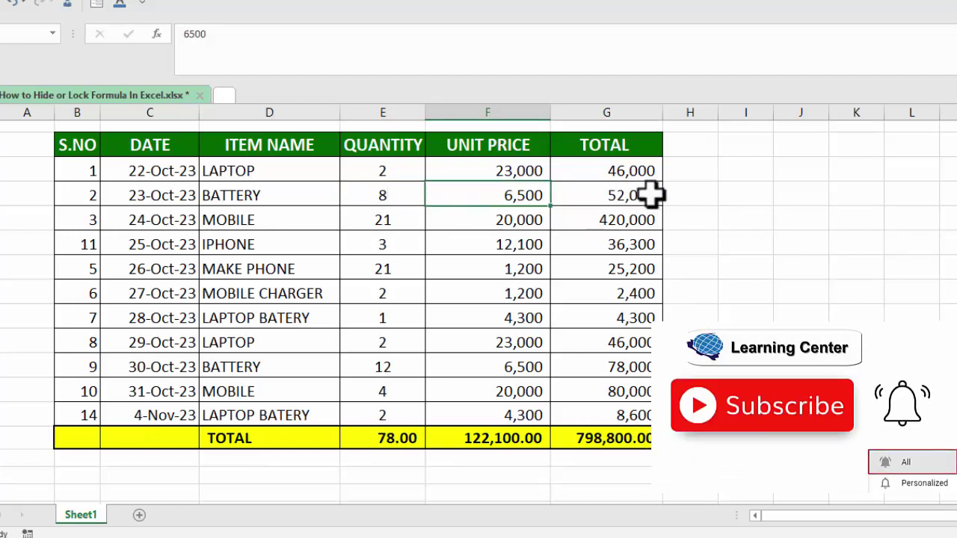
left_click(641, 195)
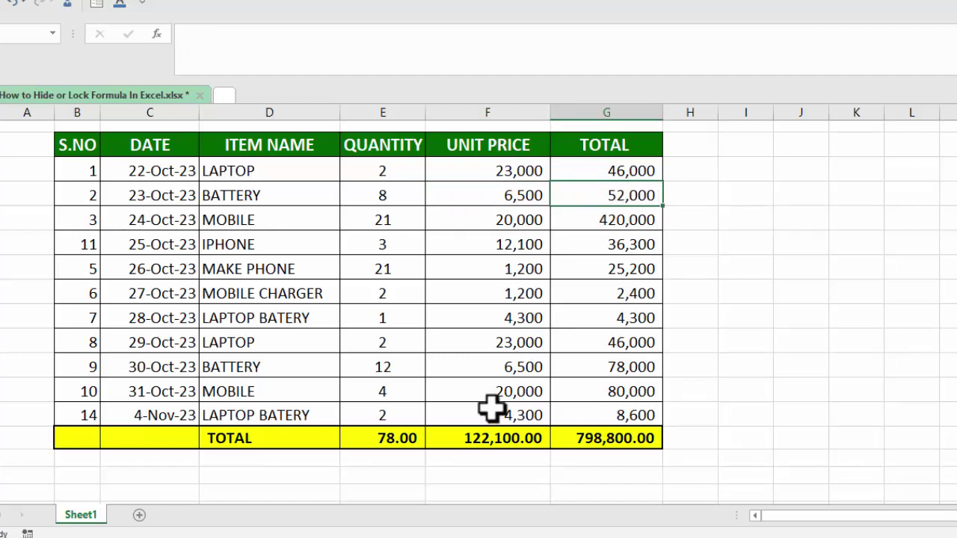
left_click(380, 415)
type("12")
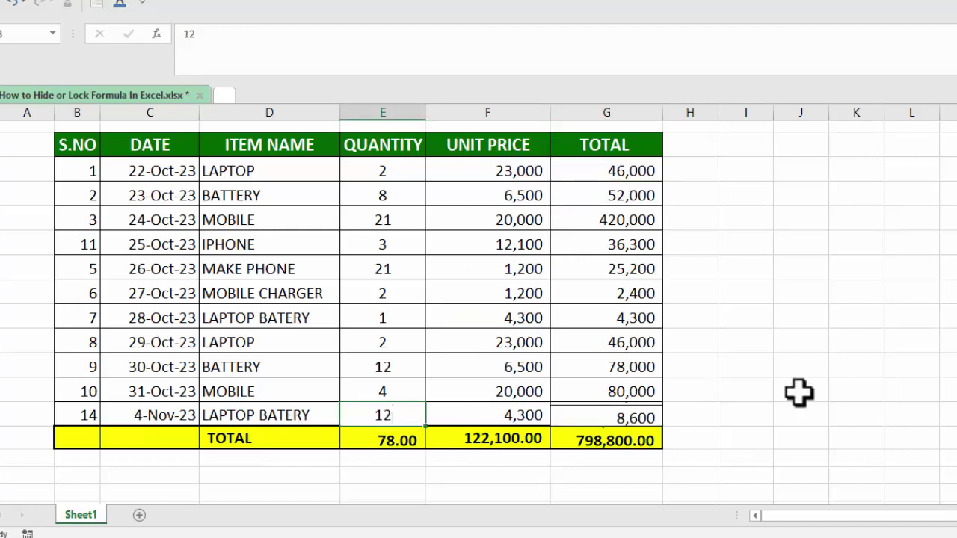
key("Tab")
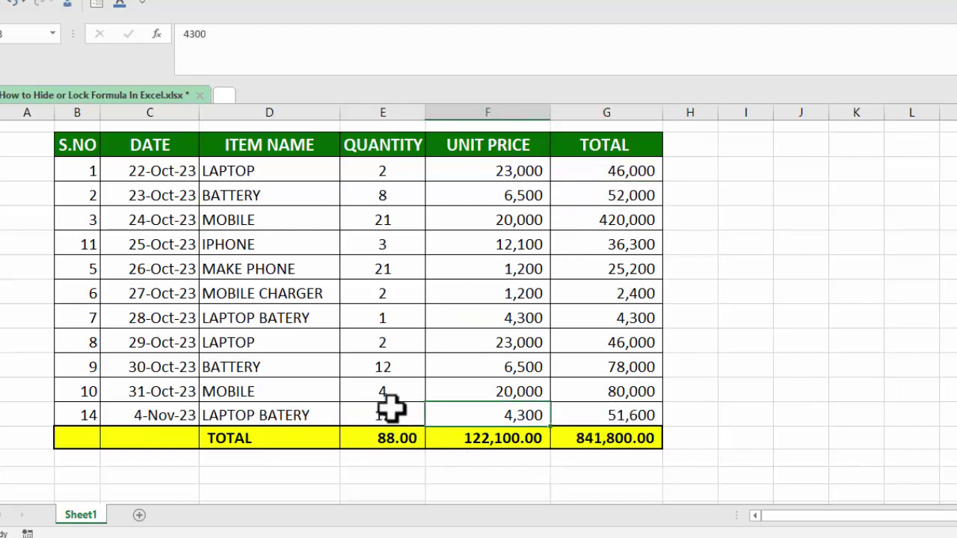
left_click(389, 394)
type("13")
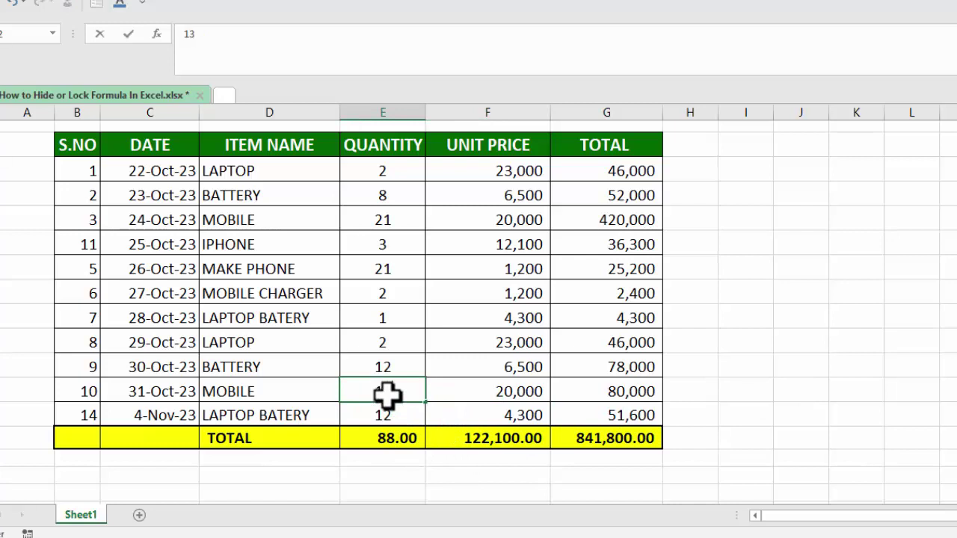
key("Tab")
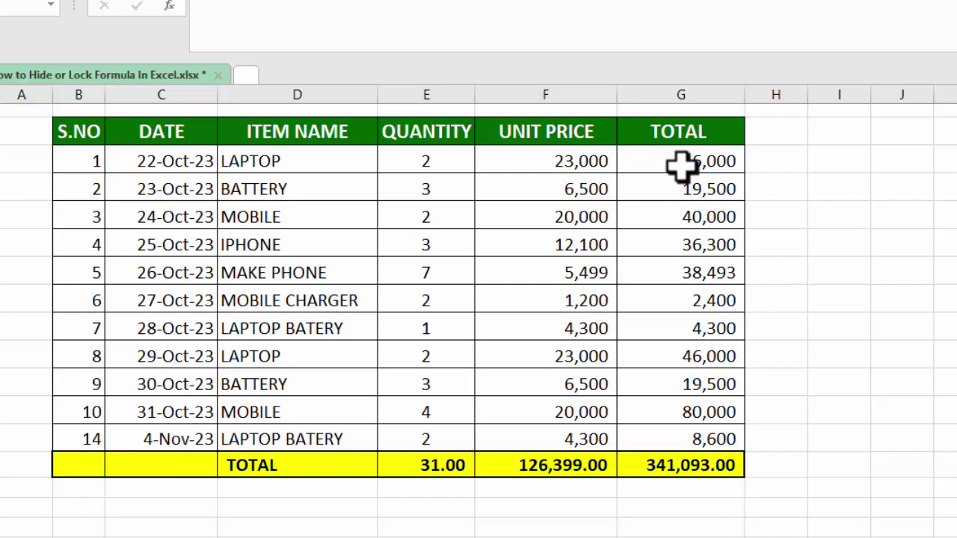
Inspect the BATTERY total formula =F4*E4, then edit the grand total SUM formula's range
double_click(684, 184)
left_click(848, 271)
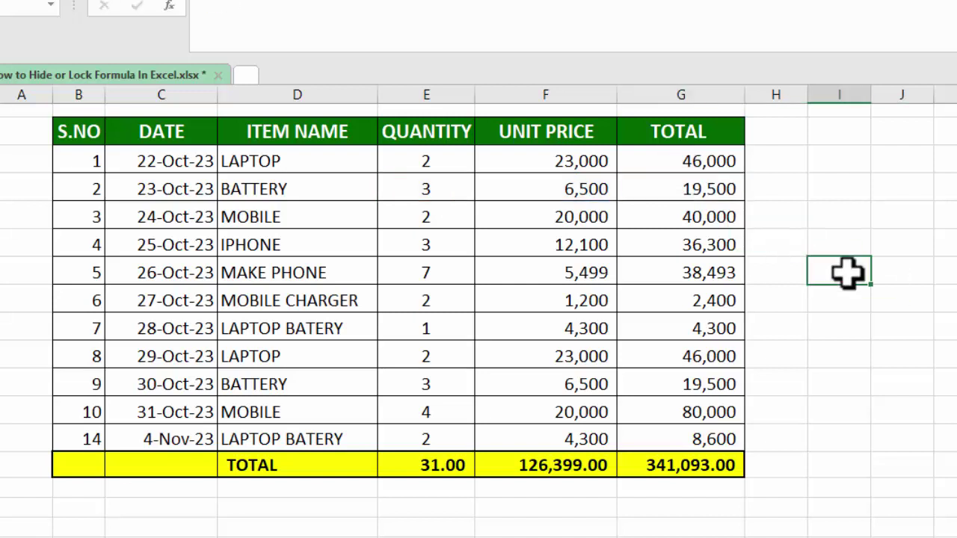
double_click(702, 465)
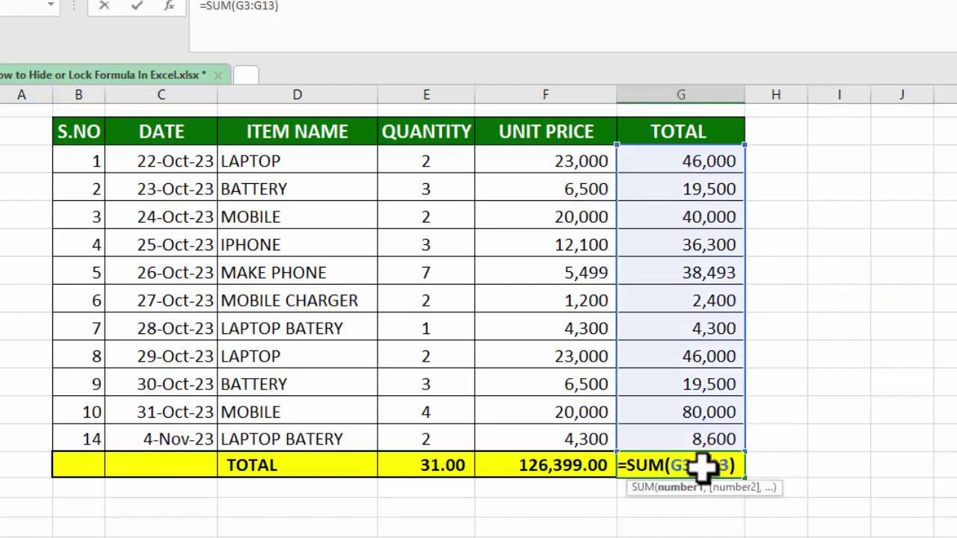
left_click(561, 465)
key("Return")
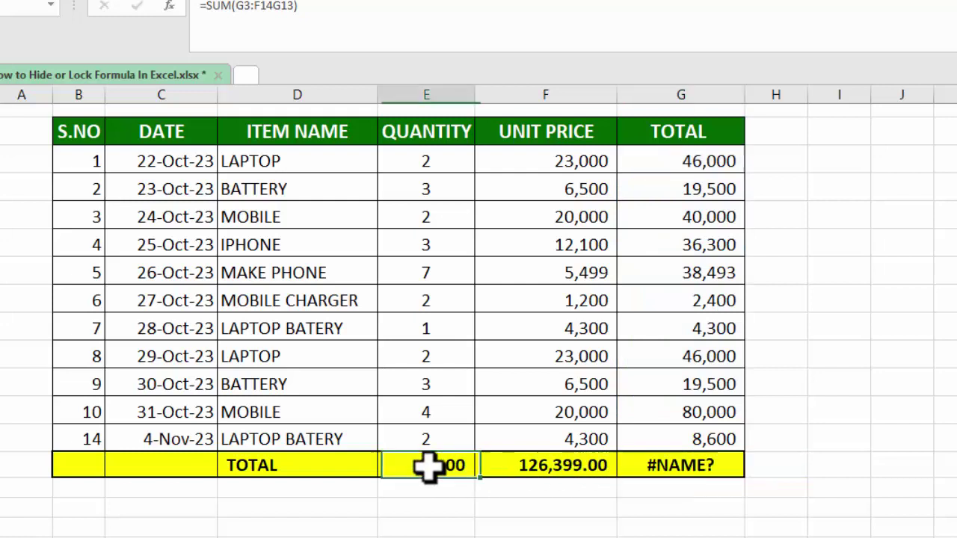
double_click(427, 465)
left_click(842, 439)
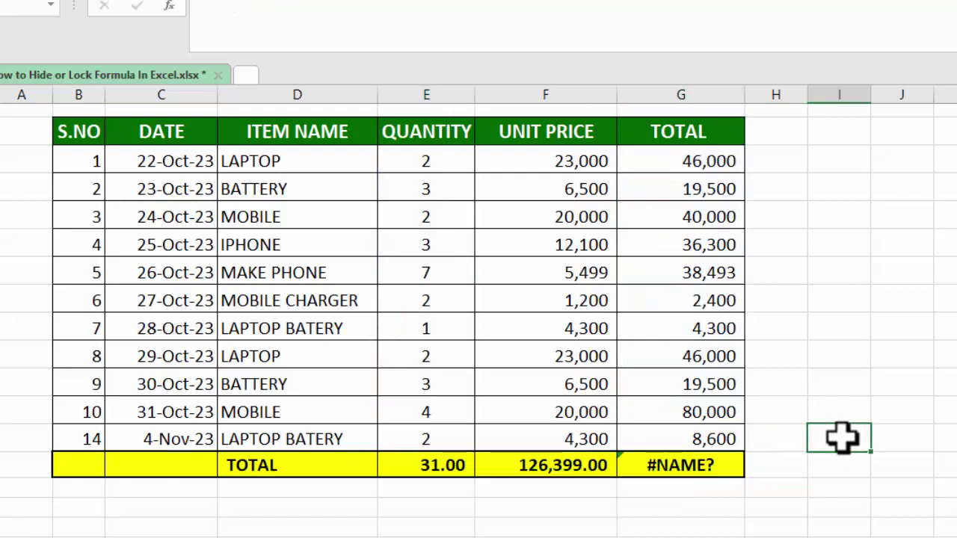
left_click(874, 471)
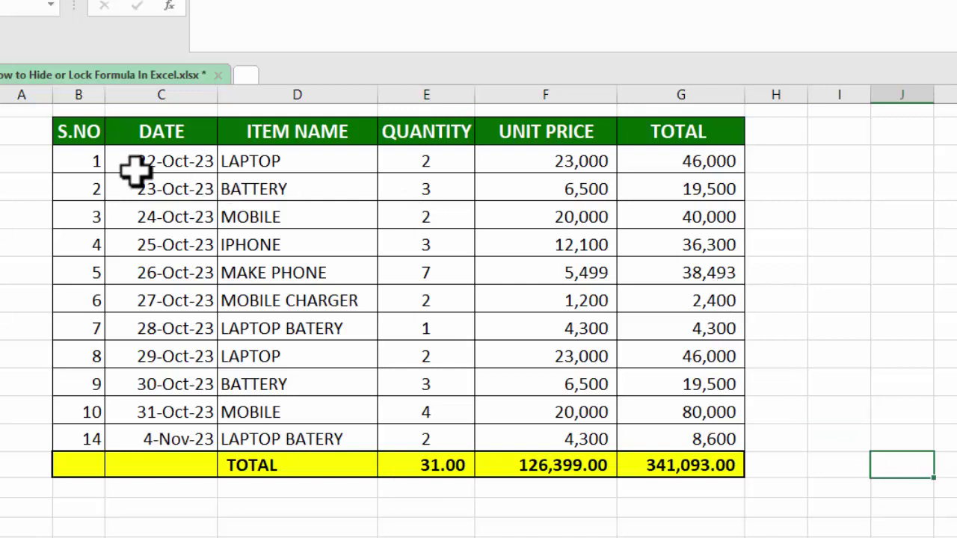
Clear the Locked protection option on the S.NO through UNIT PRICE cells (B3:F13)
left_click(455, 186)
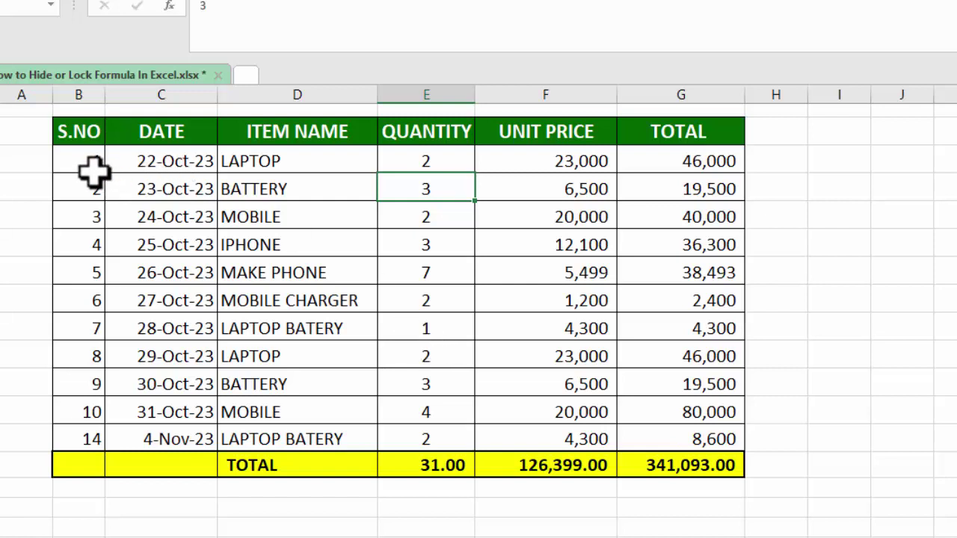
mouse_move(94, 166)
left_mouse_down()
mouse_move(187, 263)
mouse_move(528, 431)
left_mouse_up()
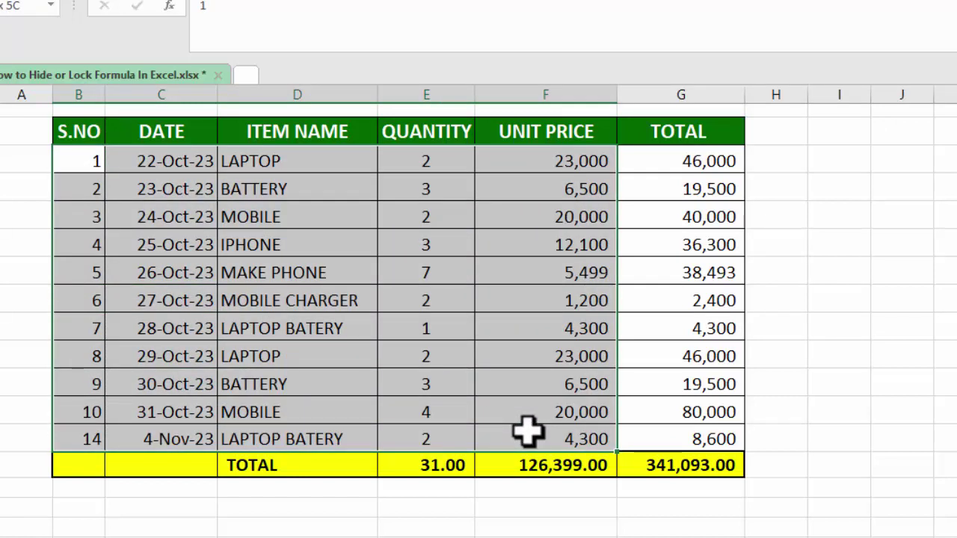
right_click(428, 292)
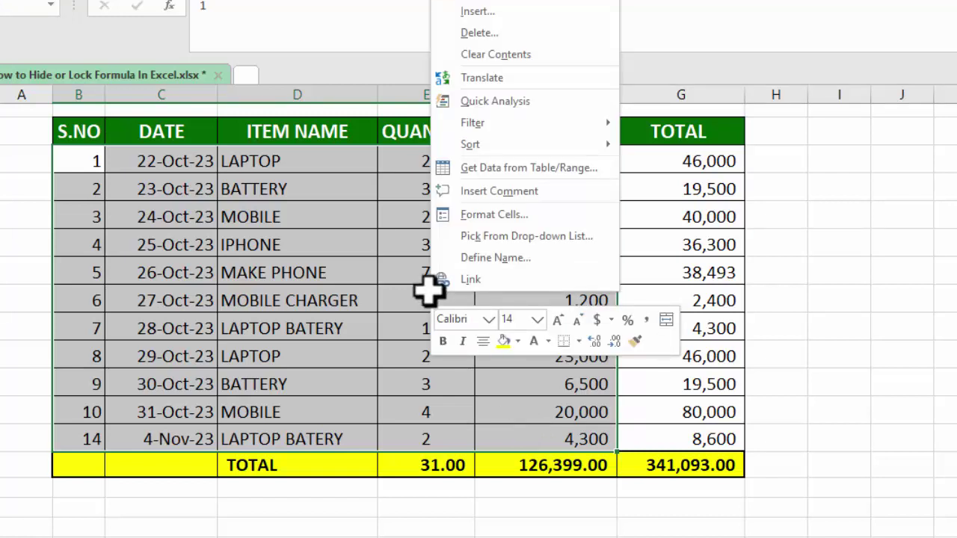
left_click(488, 215)
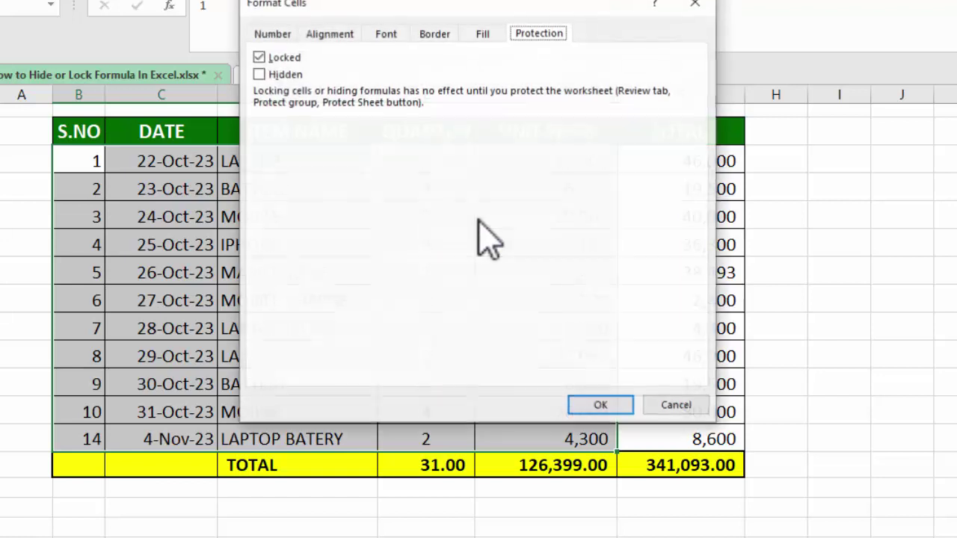
left_click(258, 57)
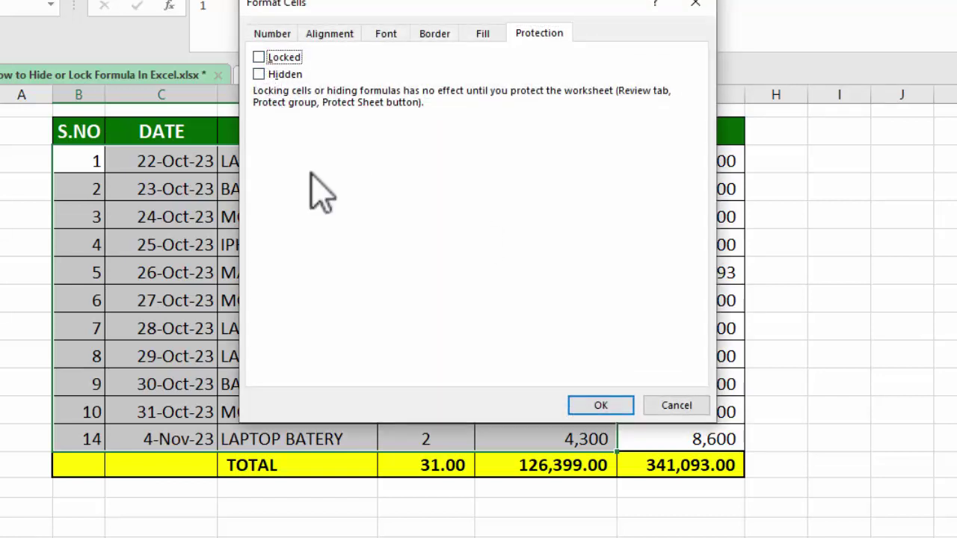
left_click(596, 406)
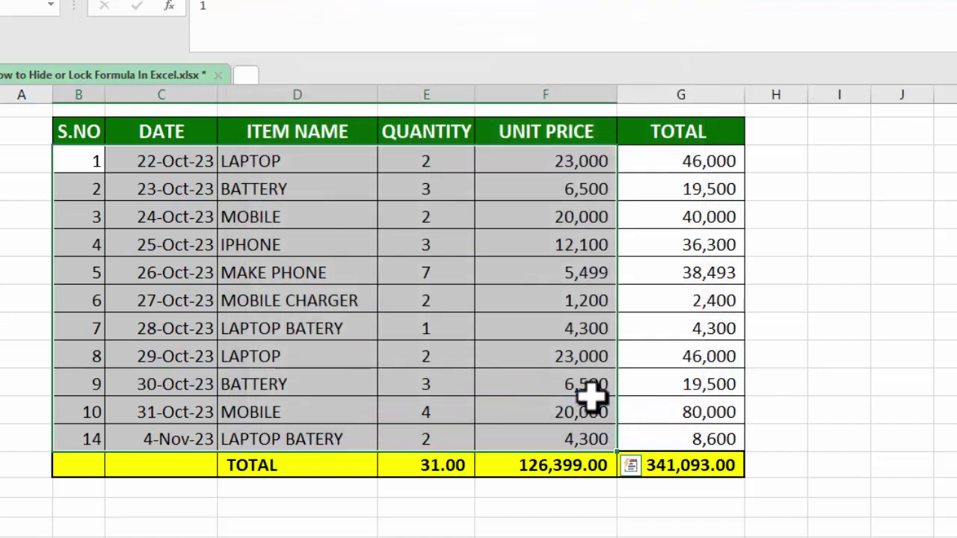
left_click(705, 160)
Check the BATTERY total formula and the grand total SUM formula without changing them
left_click_drag(703, 168, 703, 252)
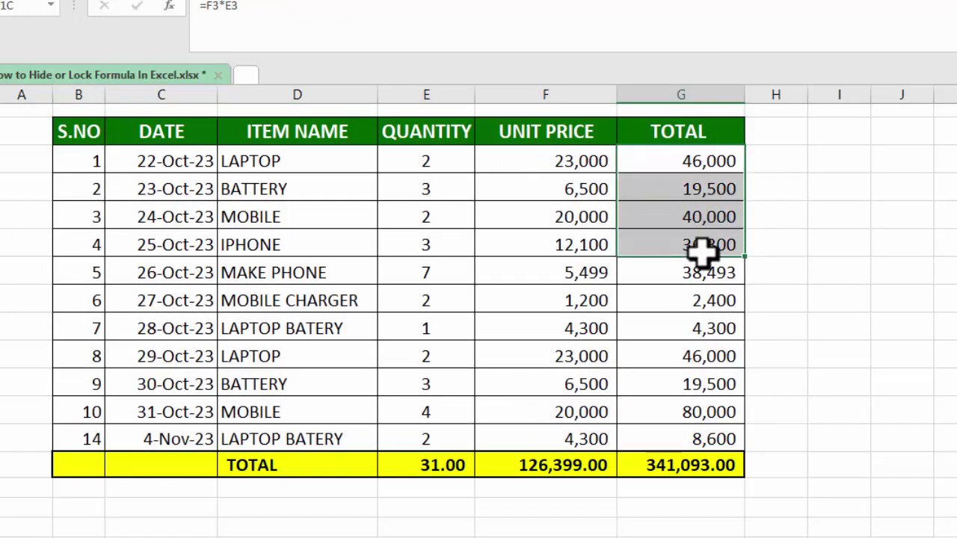
double_click(700, 187)
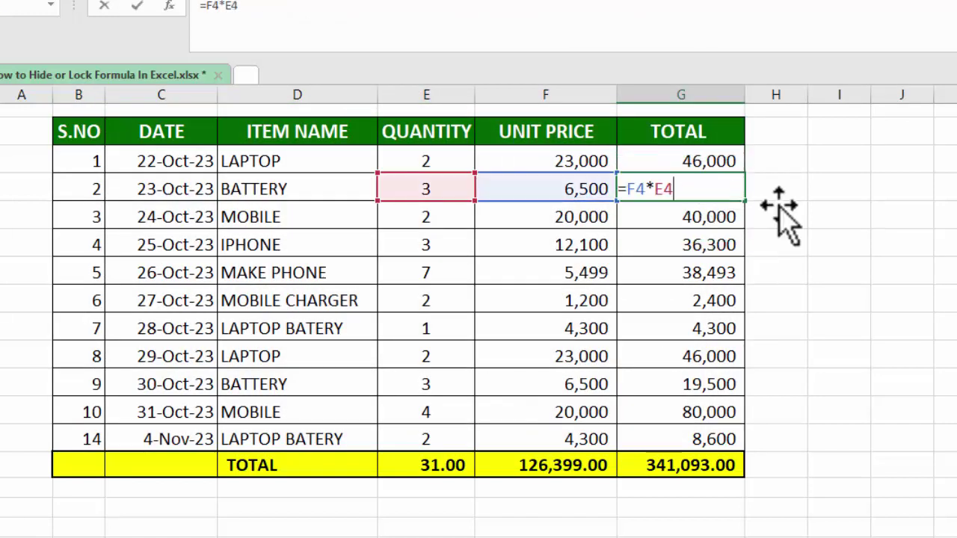
left_click(933, 287)
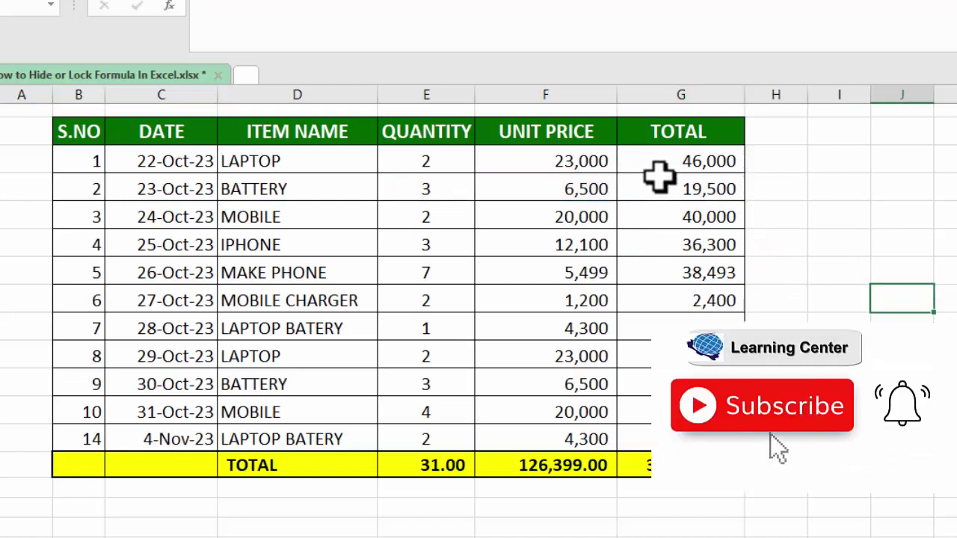
left_click(634, 465)
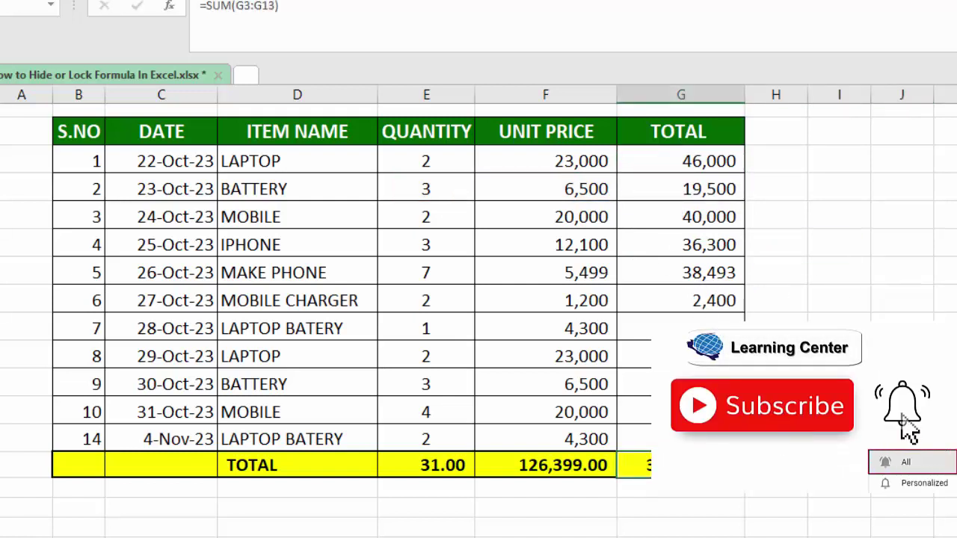
double_click(634, 465)
key("Return")
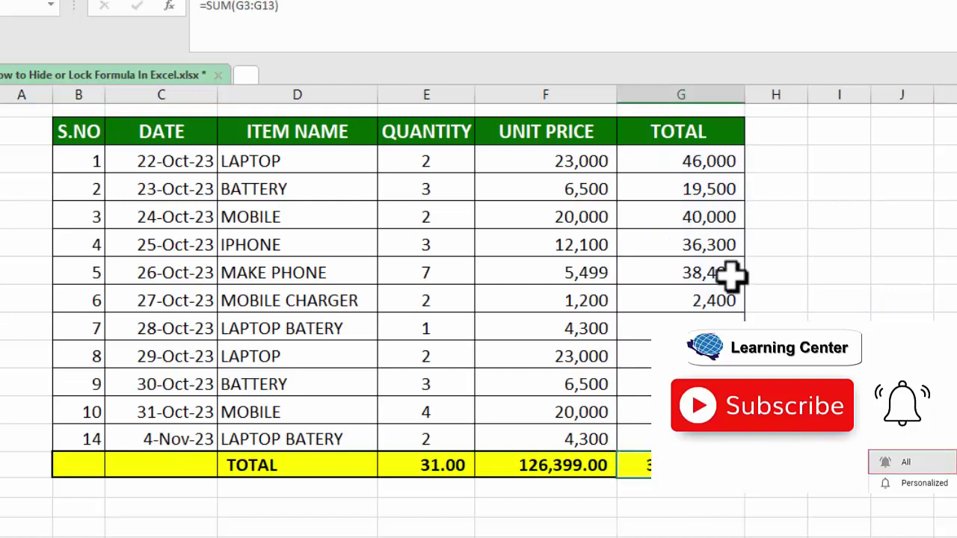
Select TOTAL cells G3:G14 plus the QUANTITY and UNIT PRICE totals
left_click(688, 166)
left_click_drag(687, 166, 693, 453)
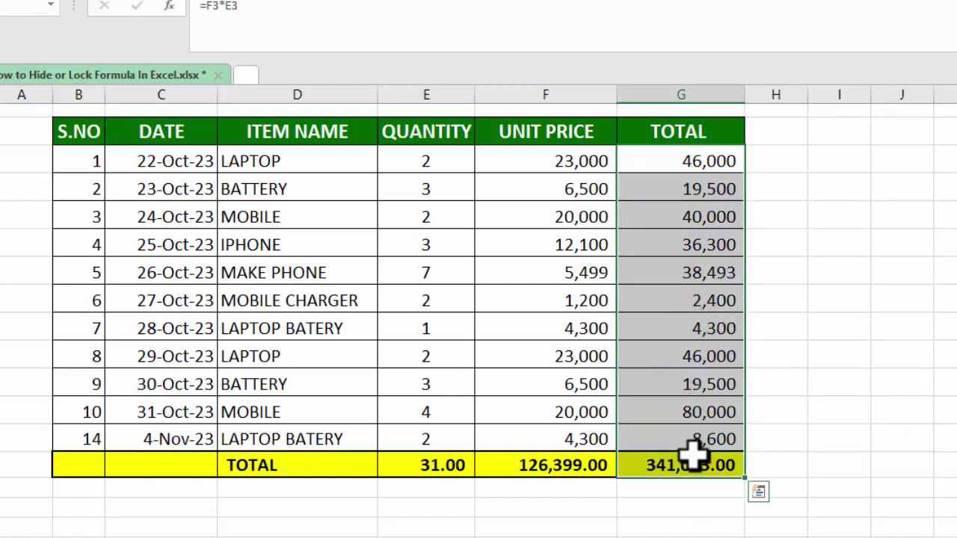
left_click_drag(406, 465, 534, 465)
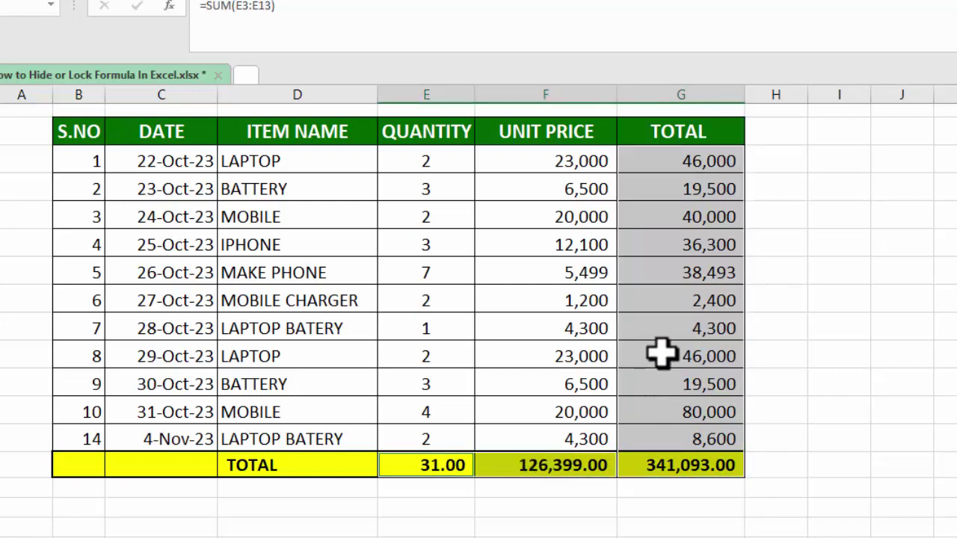
Tick Hidden in Format Cells Protection for the selected formula cells, keeping Locked on
right_click(673, 302)
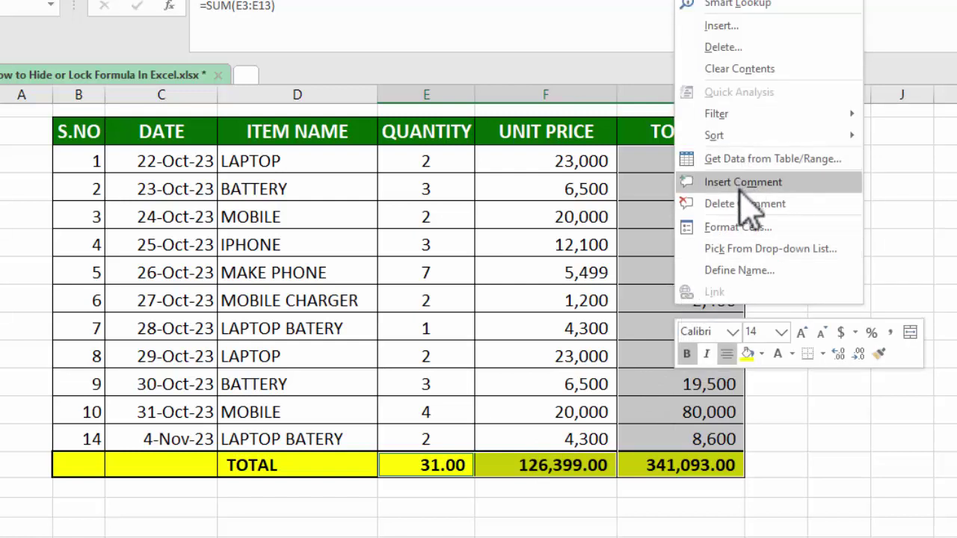
left_click(703, 226)
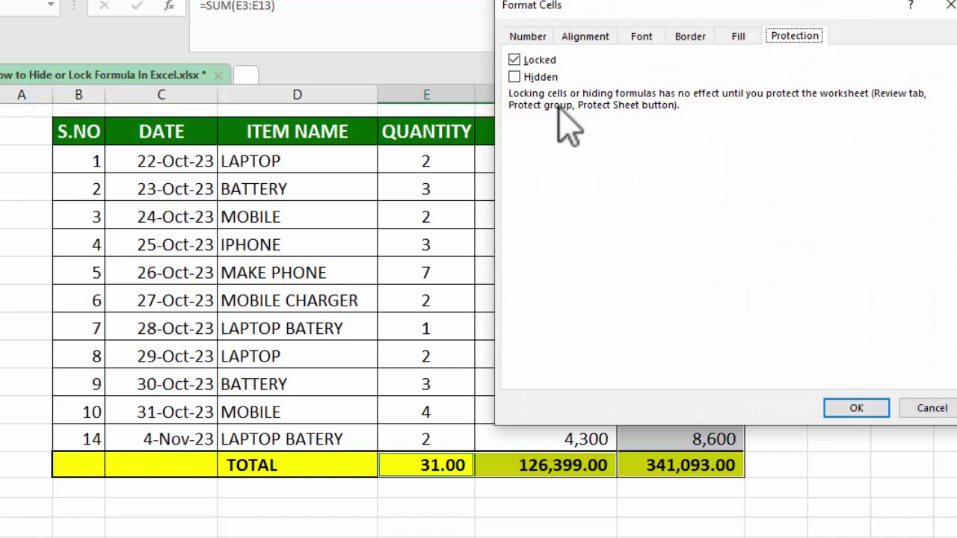
left_click(516, 78)
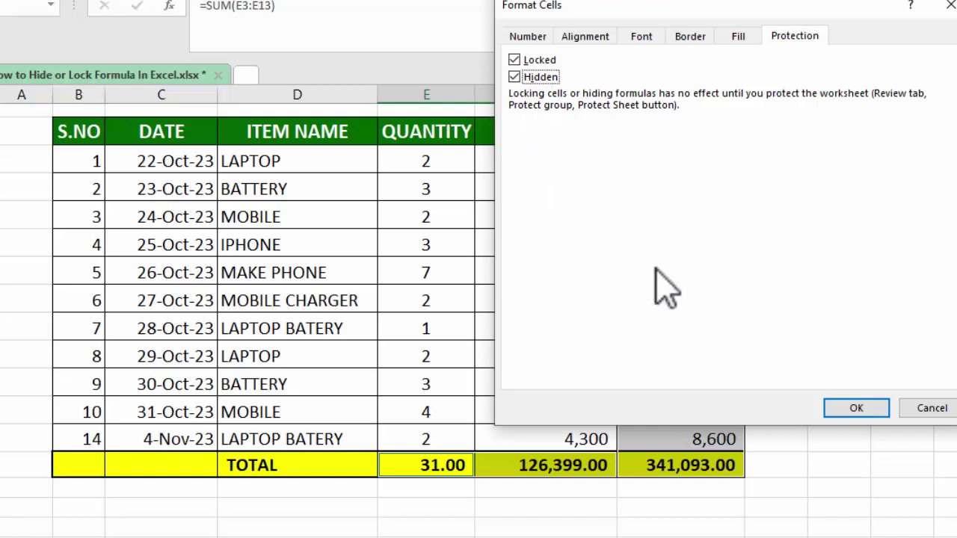
left_click(856, 408)
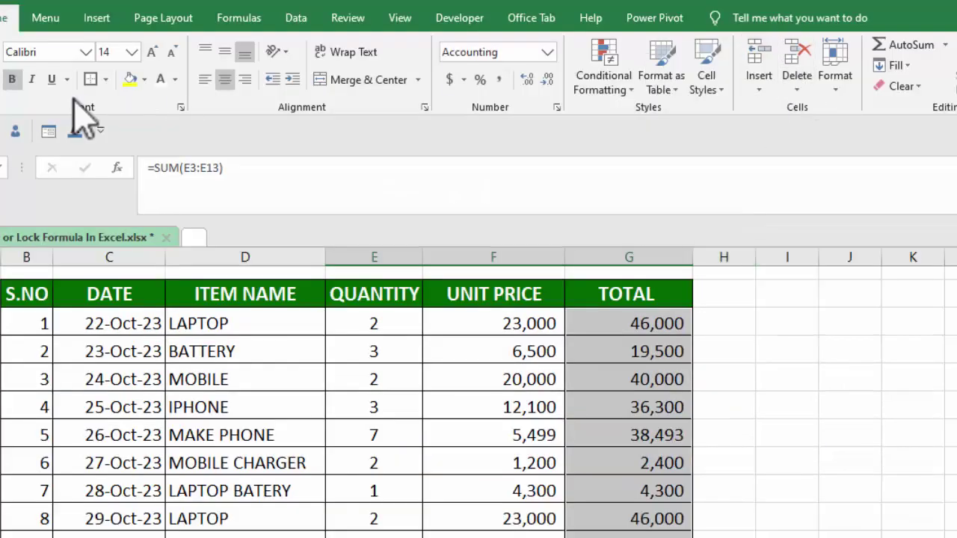
Protect the sheet from the Review tab with a password, confirming it
left_click(402, 21)
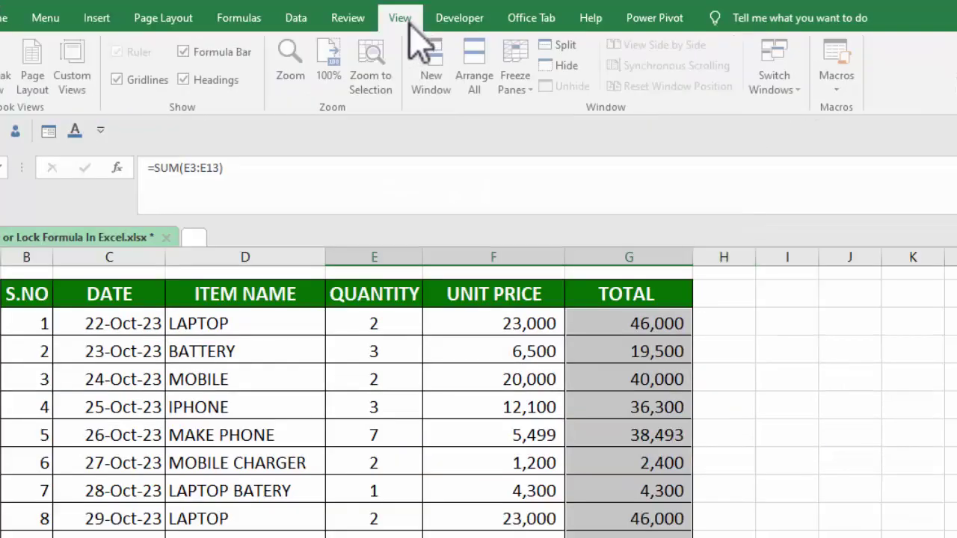
left_click(346, 19)
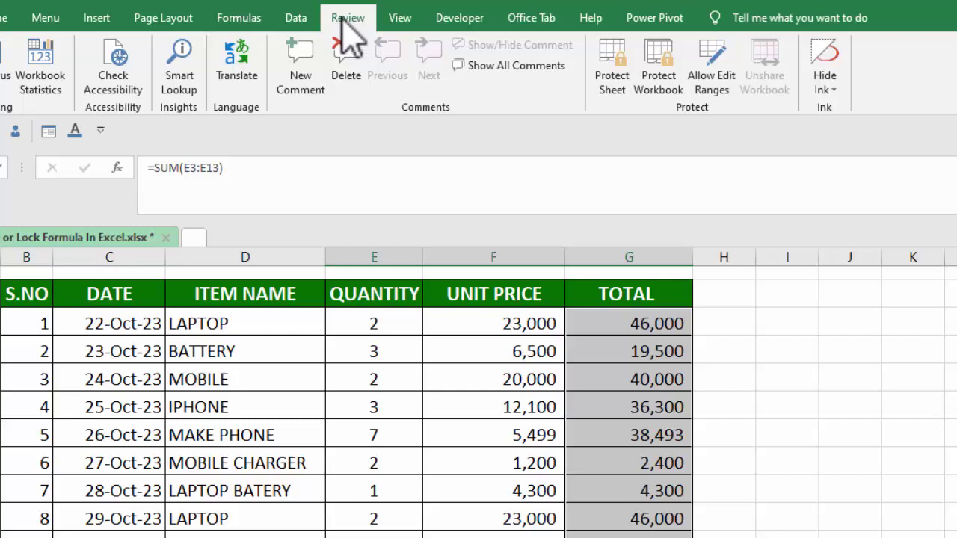
left_click(618, 97)
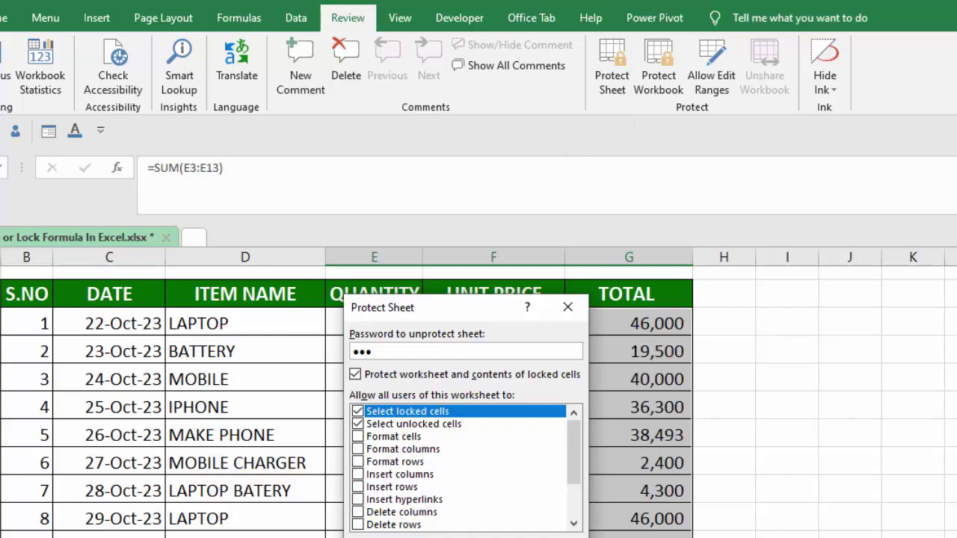
key("Return")
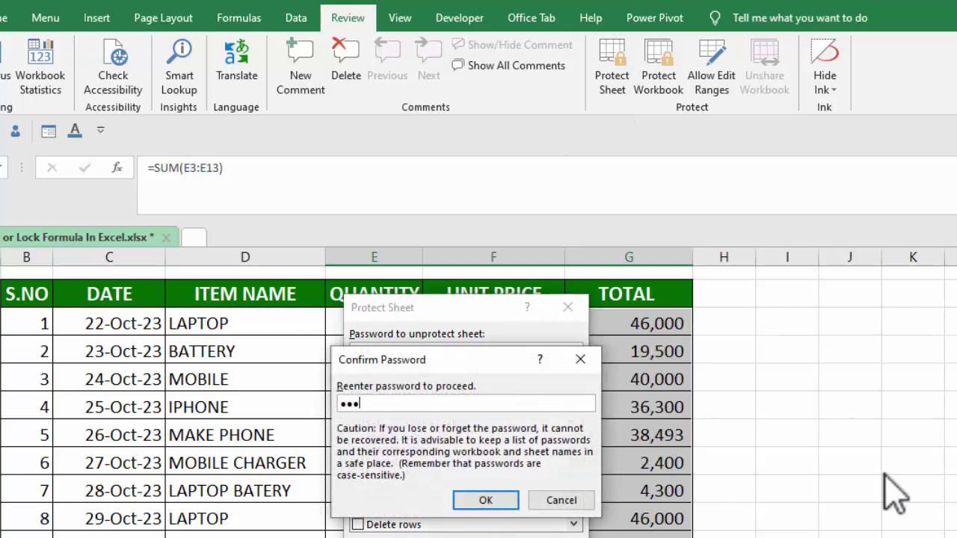
left_click(488, 501)
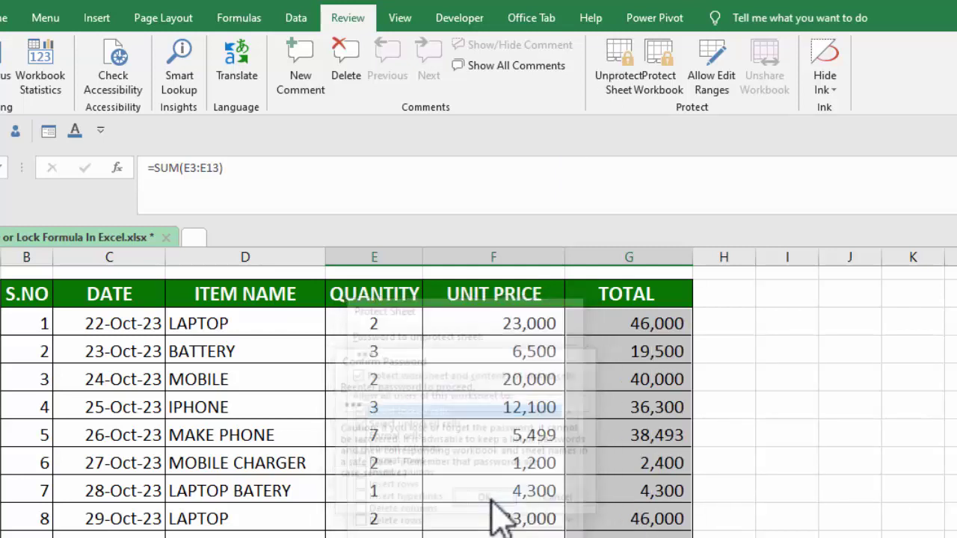
left_click(822, 534)
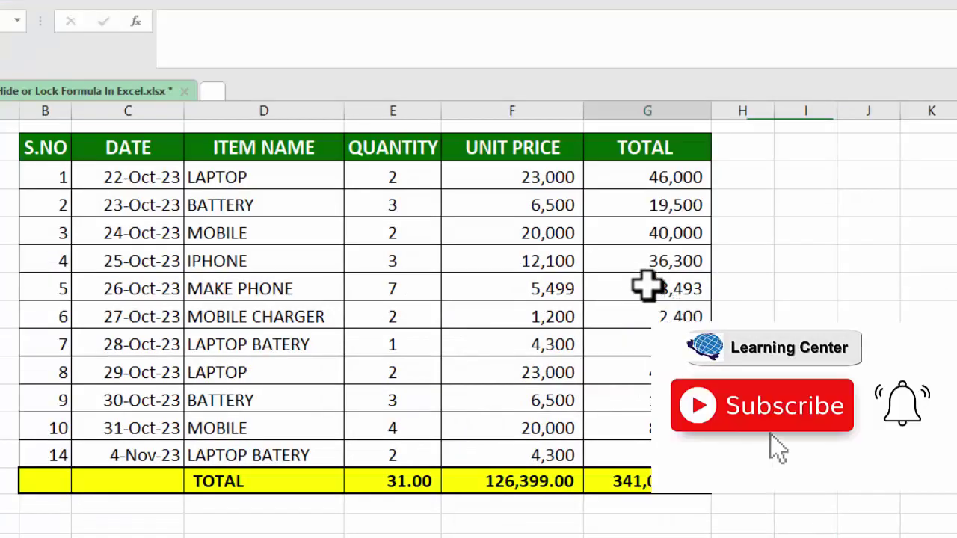
double_click(629, 433)
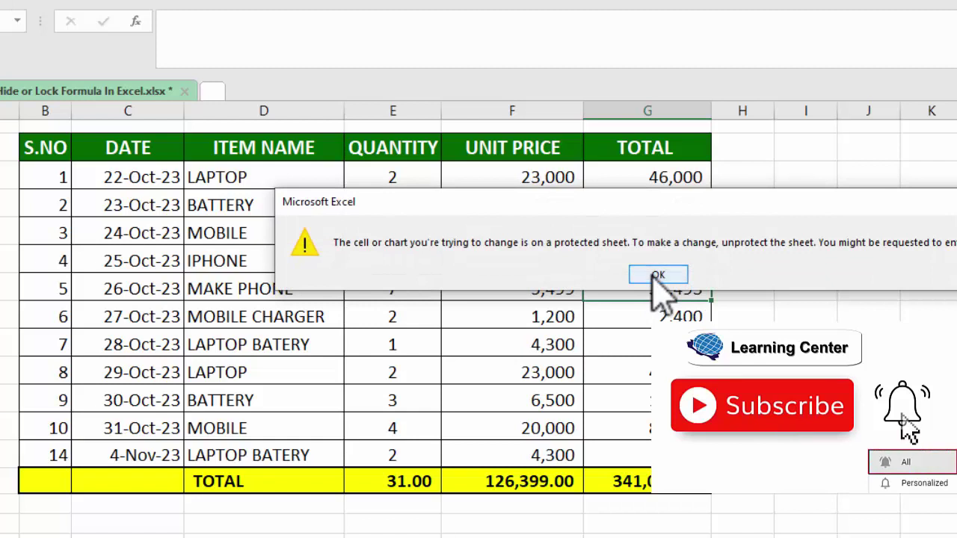
left_click(657, 275)
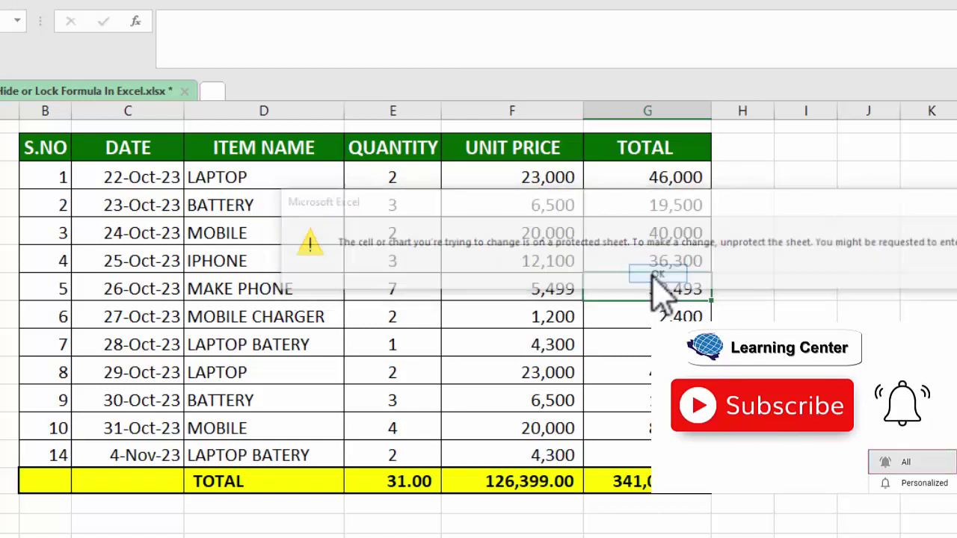
double_click(628, 481)
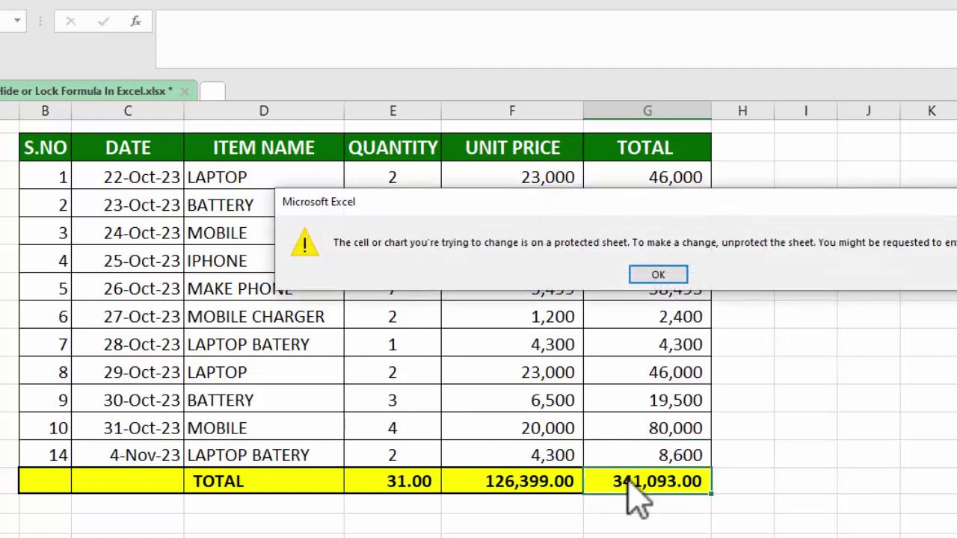
left_click(657, 275)
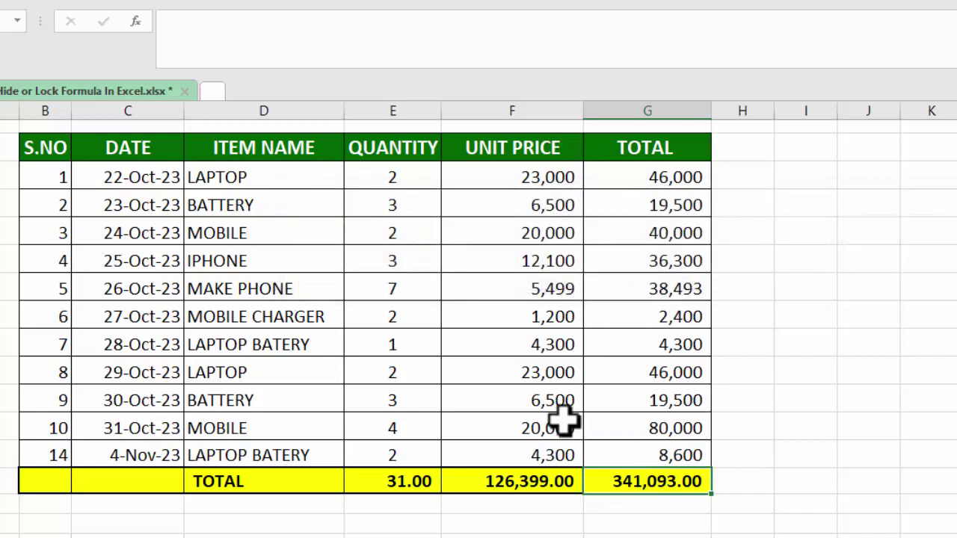
left_click(529, 480)
double_click(530, 481)
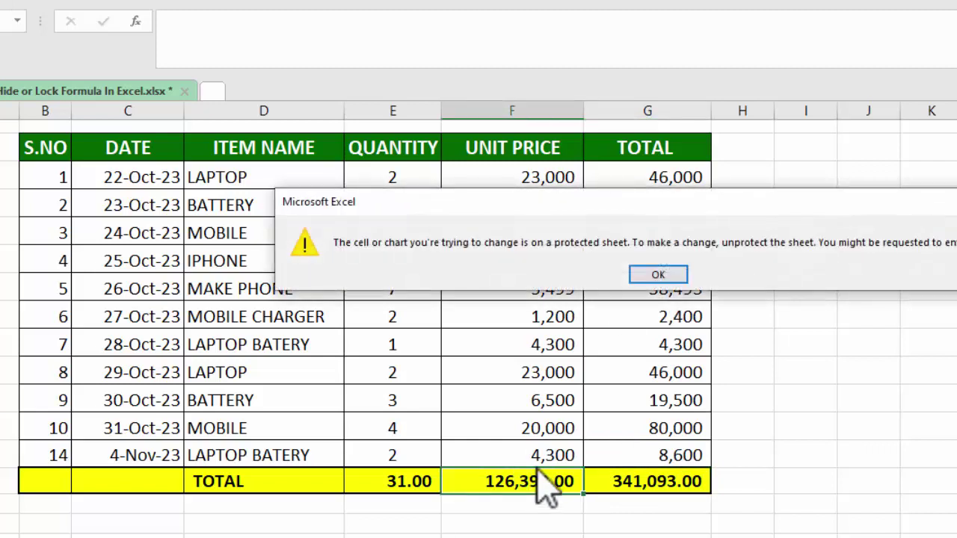
left_click(669, 279)
double_click(395, 478)
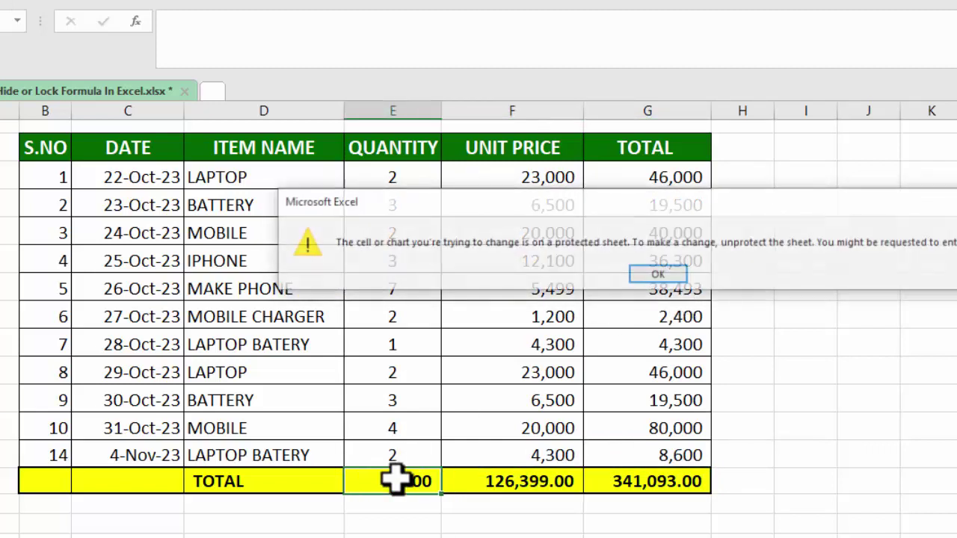
left_click(658, 275)
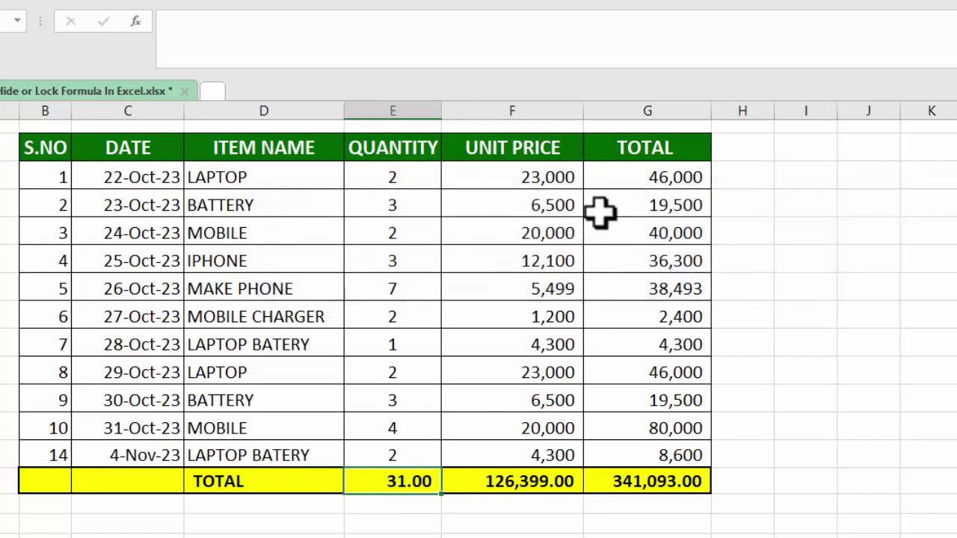
Confirm the unit price is editable, then set the BATTERY quantity to 5, making its total 32,500
double_click(499, 205)
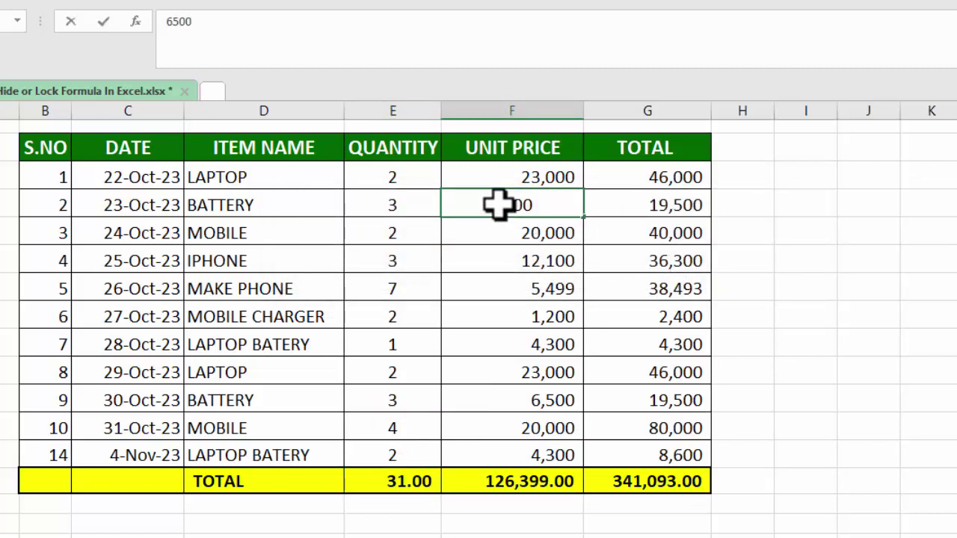
left_click(499, 238)
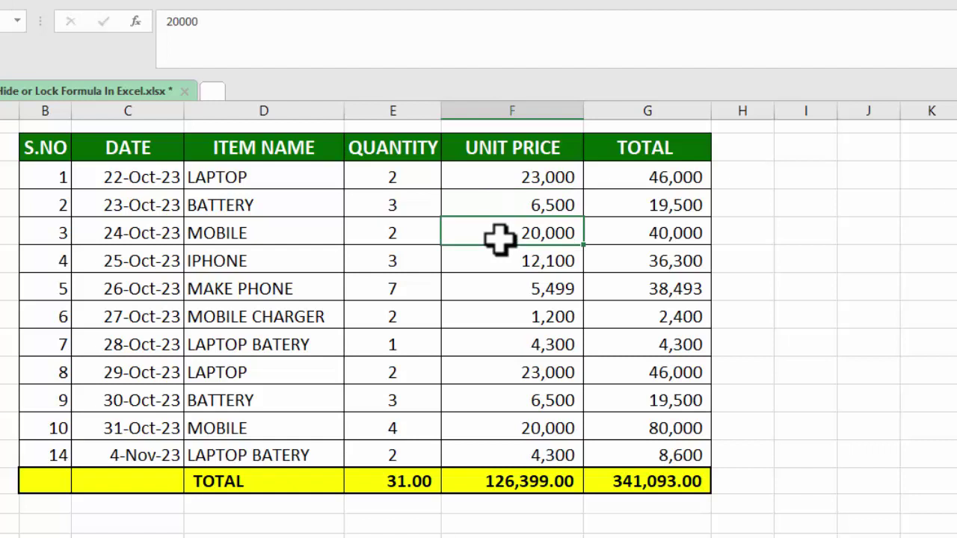
left_click(397, 208)
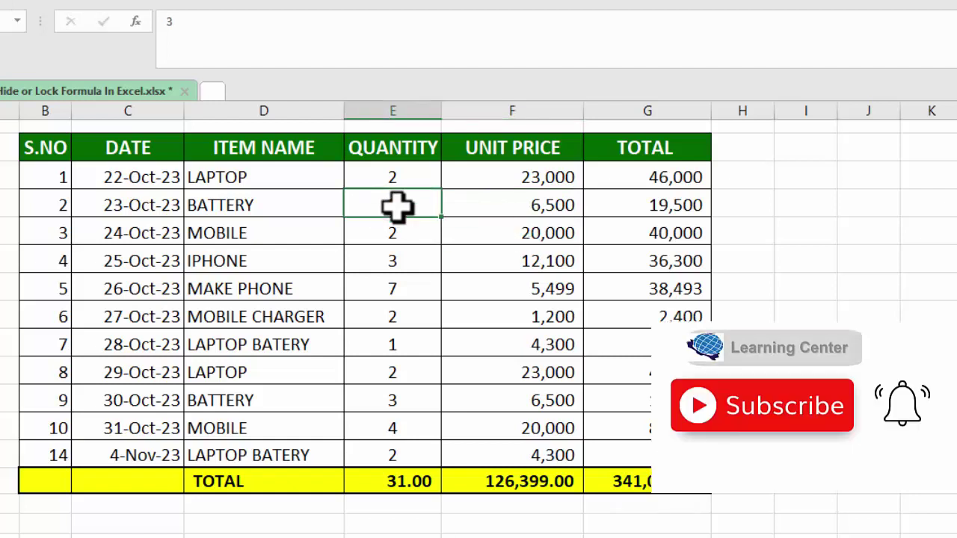
type("5")
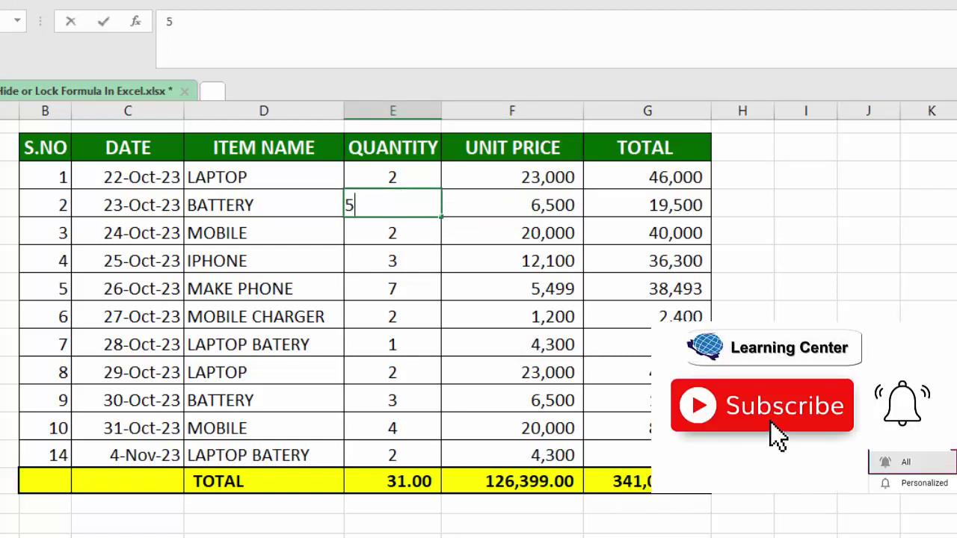
key("Tab")
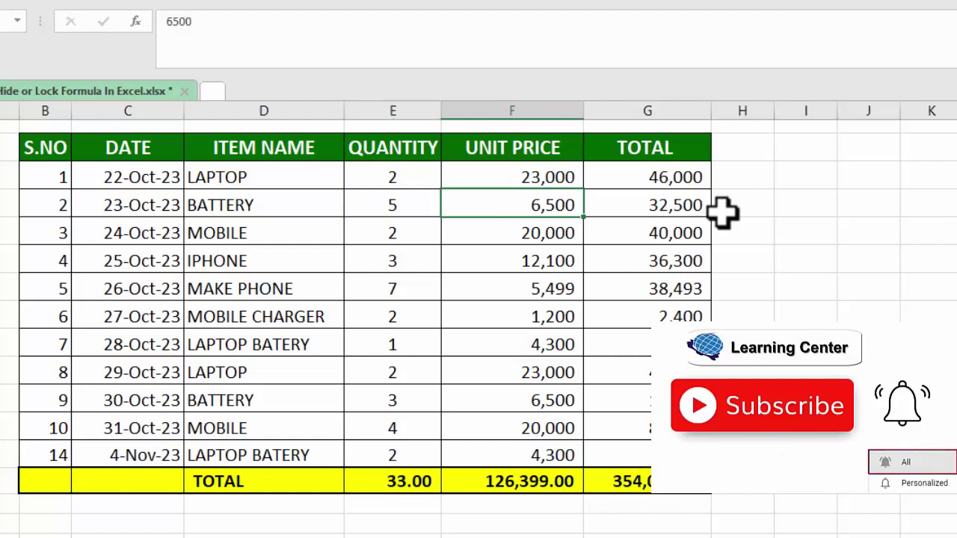